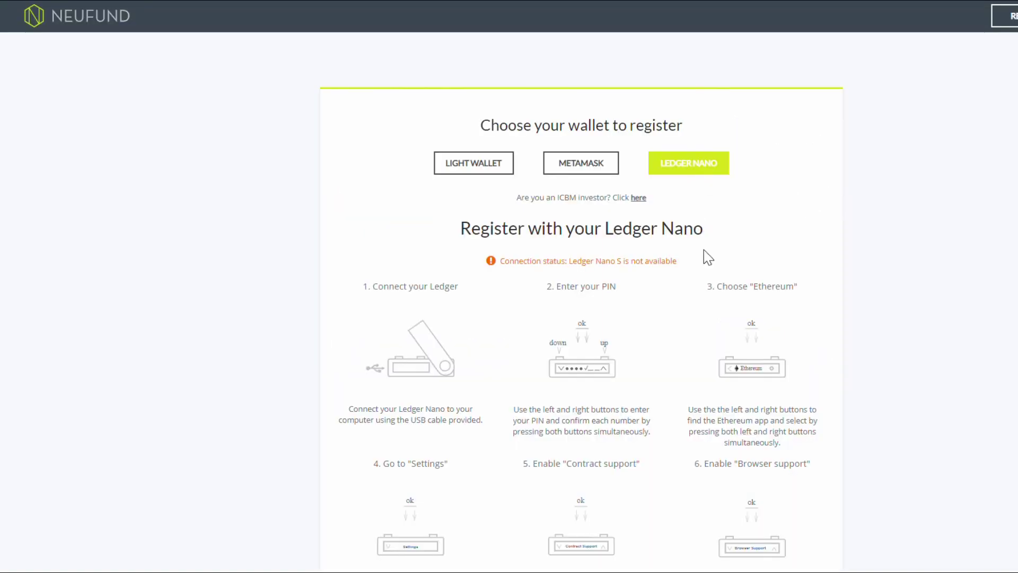
# Scroll down the registration page to reach the Light Wallet sign-up form.
pyautogui.scroll(-3, 705, 289)
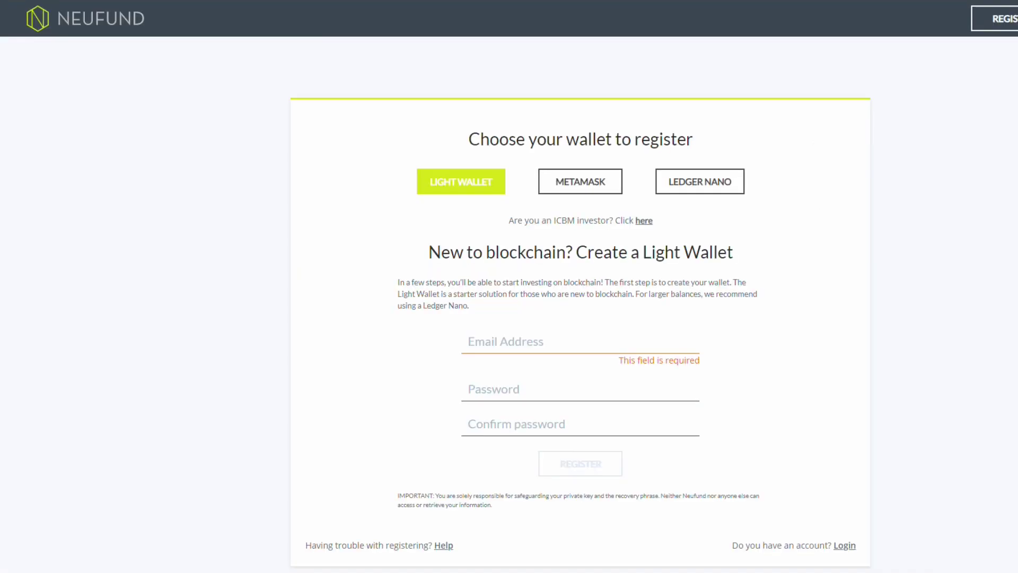
# Register a Light Wallet with the user's e-mail address and a matching eight-character password.
pyautogui.click(512, 341)
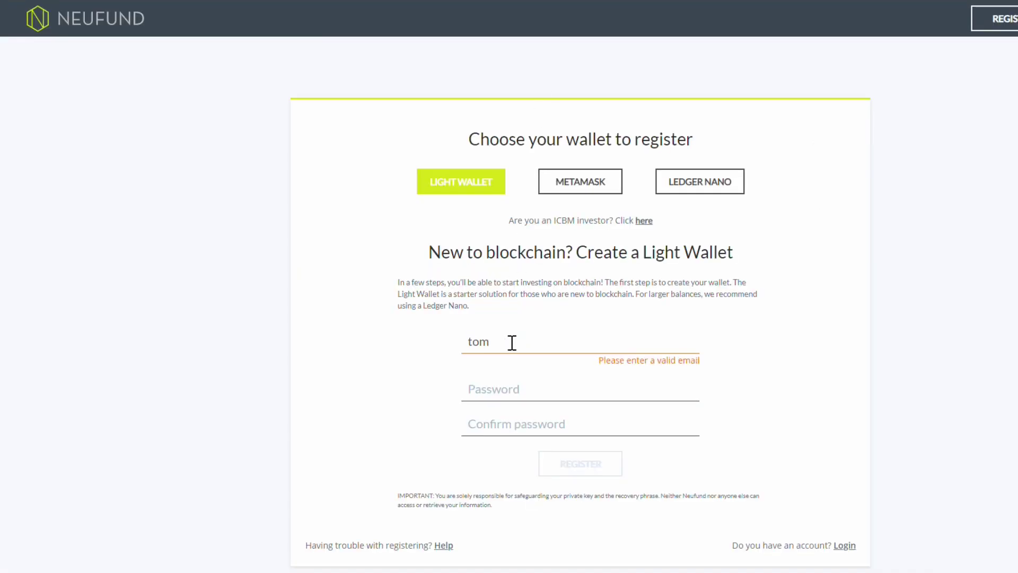
pyautogui.press('Tab')
pyautogui.write('********')
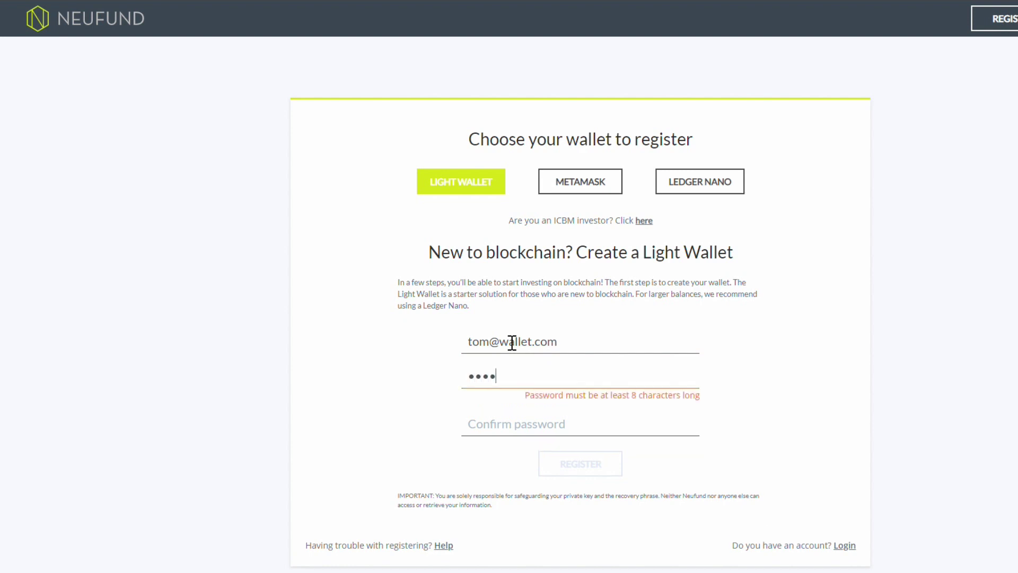
pyautogui.press('Tab')
pyautogui.write('********')
pyautogui.click(600, 459)
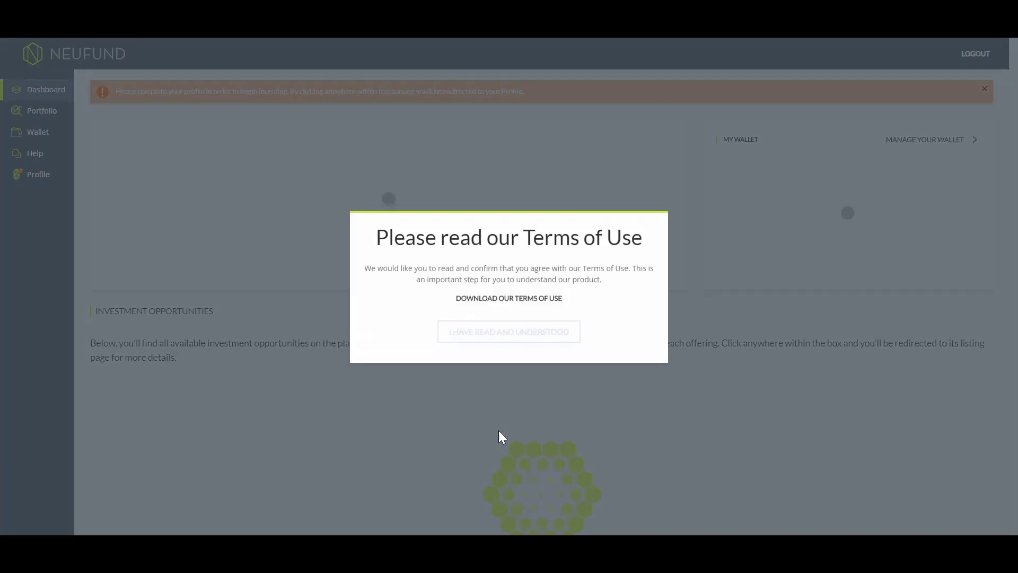
# Accept Neufund's Terms of Use in the modal to reach the dashboard.
pyautogui.click(501, 301)
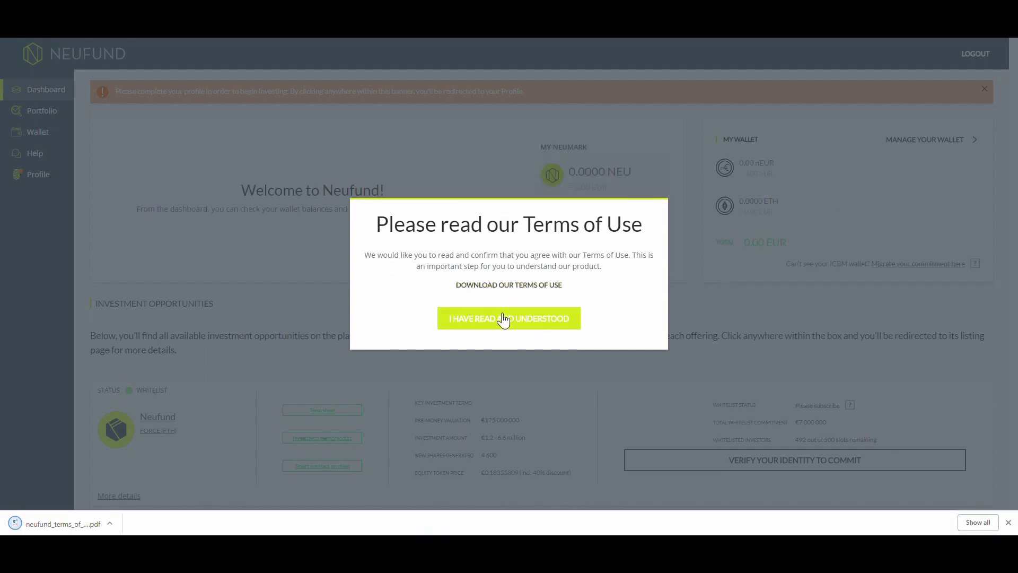
pyautogui.click(499, 324)
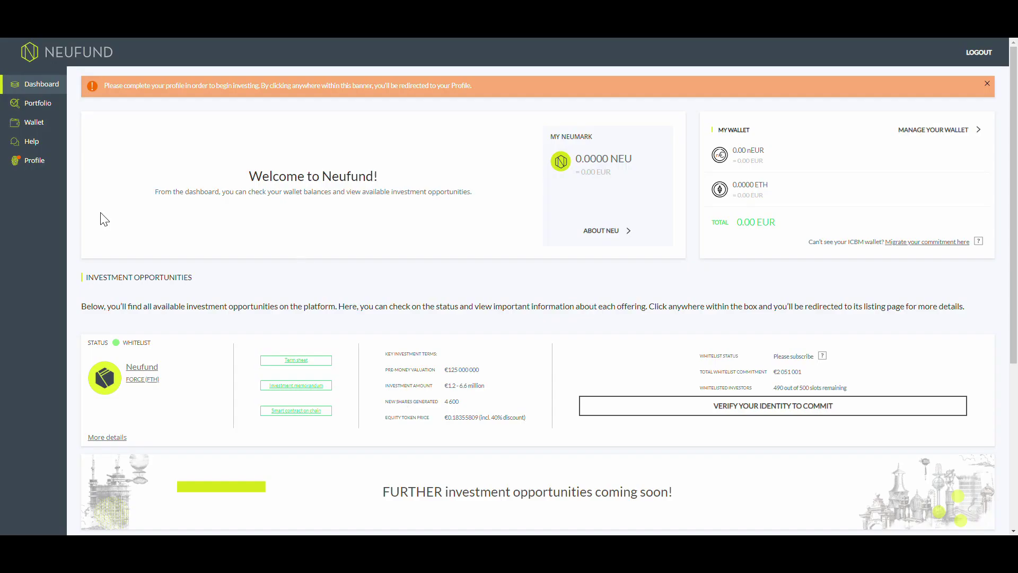
# On the Profile page, submit the account's e-mail address for verification.
pyautogui.click(37, 161)
pyautogui.click(111, 200)
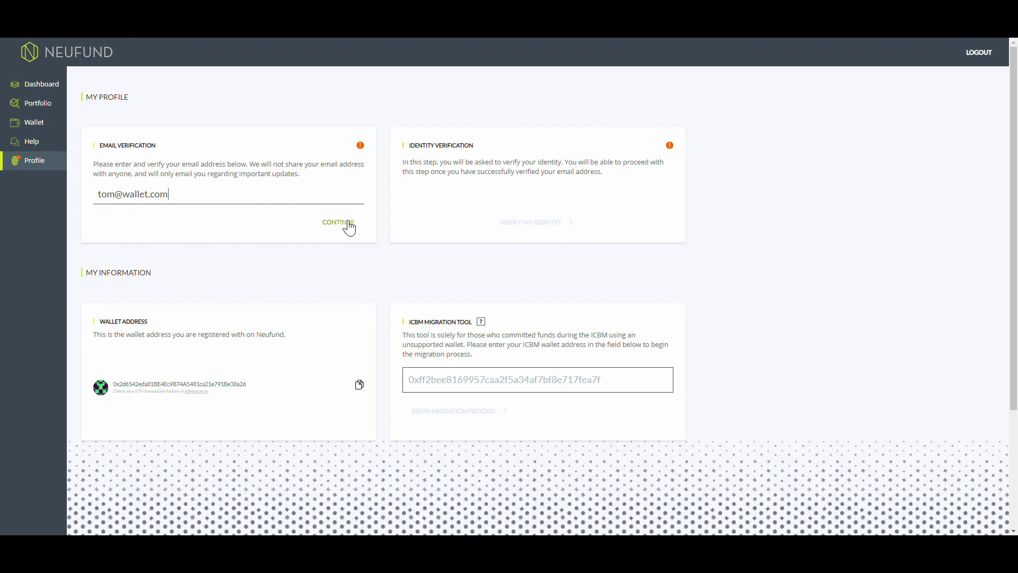
pyautogui.click(342, 223)
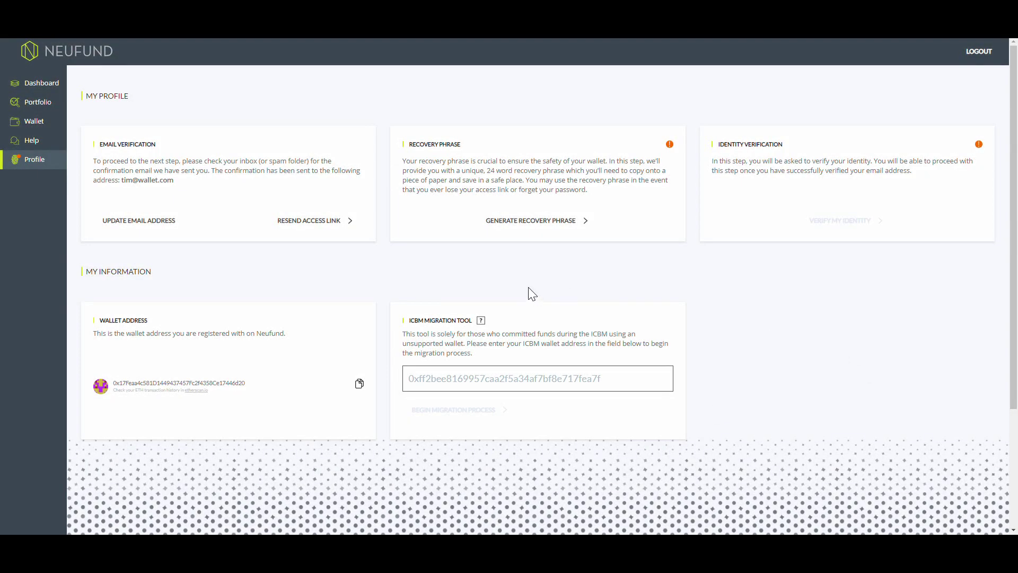
# Generate the recovery phrase, confirm access and acknowledge the backup instructions to reveal the words.
pyautogui.click(529, 229)
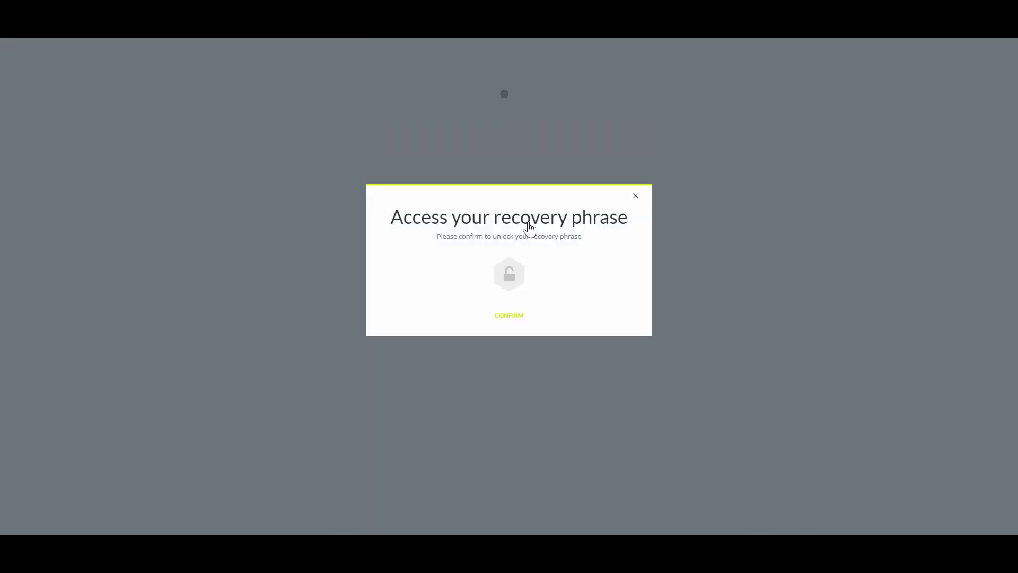
pyautogui.click(515, 349)
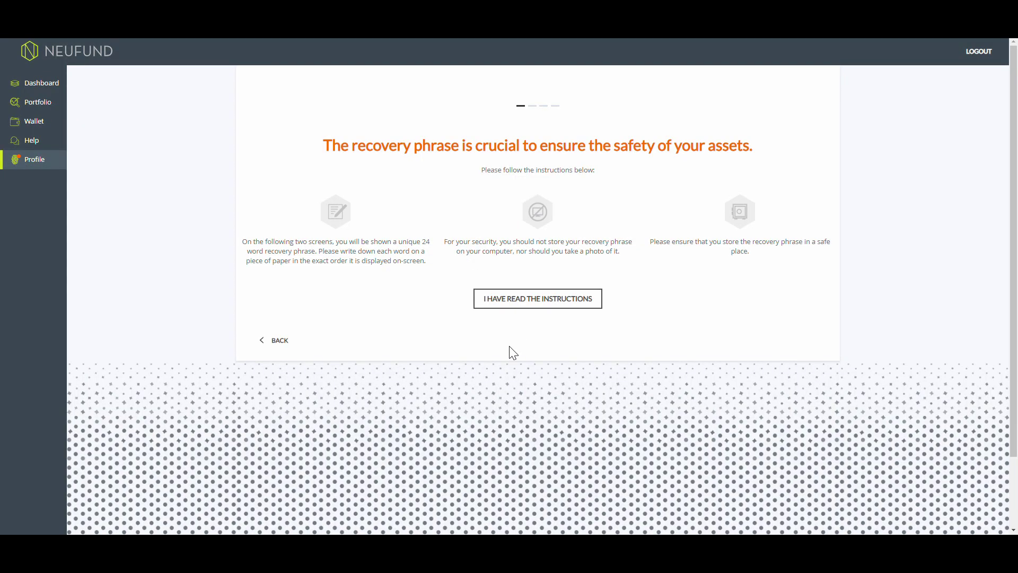
pyautogui.click(529, 305)
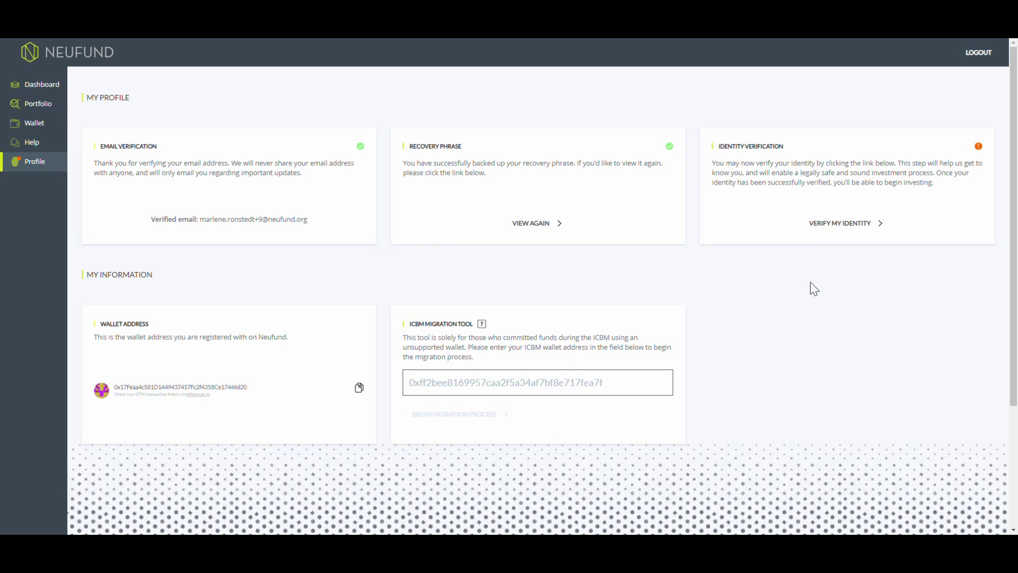
# Start personal-account identity verification and enter the first name, last name and birth date.
pyautogui.click(860, 223)
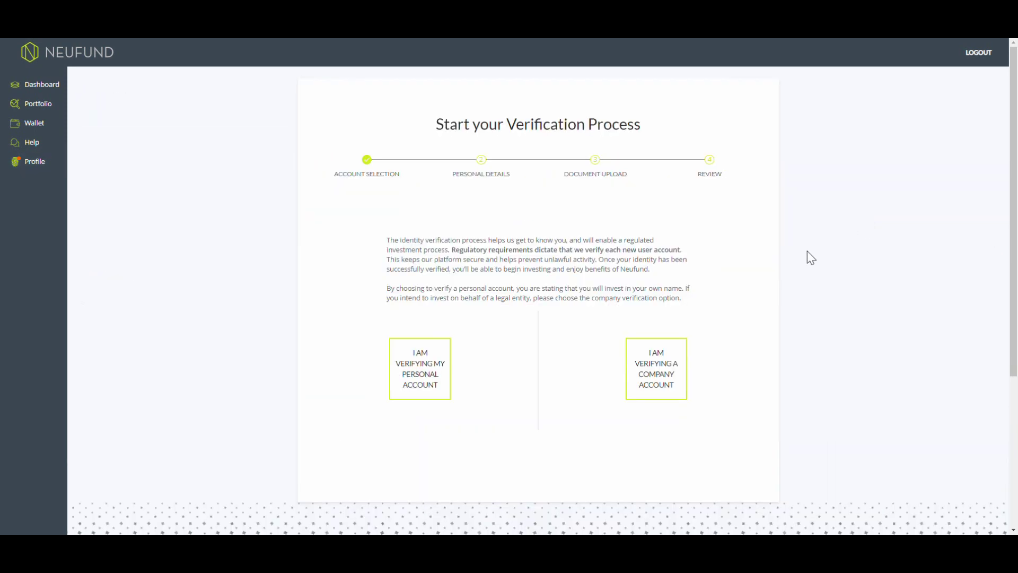
pyautogui.click(436, 373)
pyautogui.click(434, 318)
pyautogui.press('Tab')
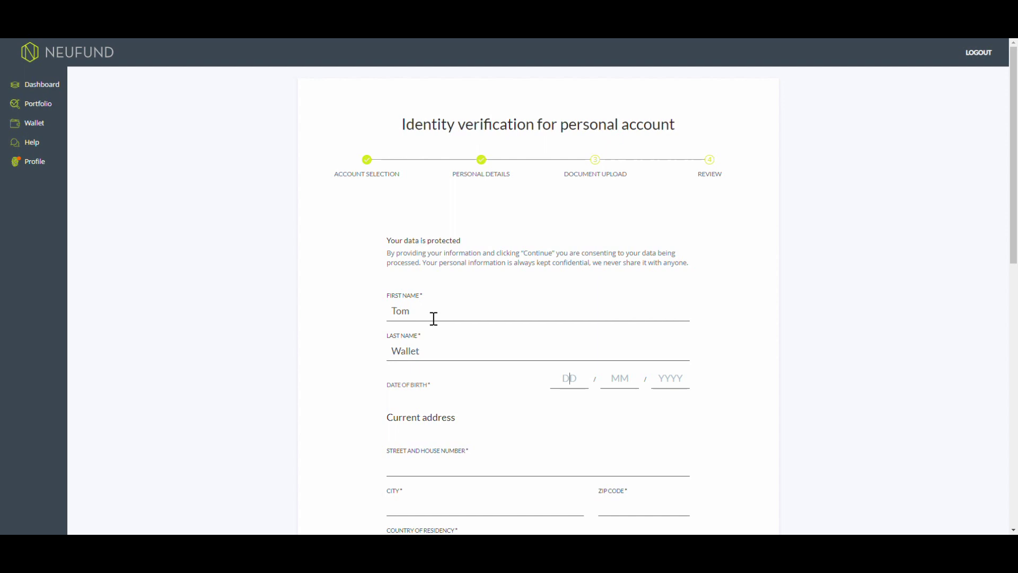
pyautogui.press('Tab')
pyautogui.write('17 / 09 / 1992')
# Enter the street address, city and ZIP code of the user's home address.
pyautogui.click(436, 466)
pyautogui.scroll(-2, 437, 467)
pyautogui.click(445, 409)
pyautogui.write('Berlin')
pyautogui.press('Tab')
pyautogui.write('10997')
# Choose Germany for residency and birthplace, German nationality, not politically exposed, not a US citizen.
pyautogui.scroll(-2, 446, 412)
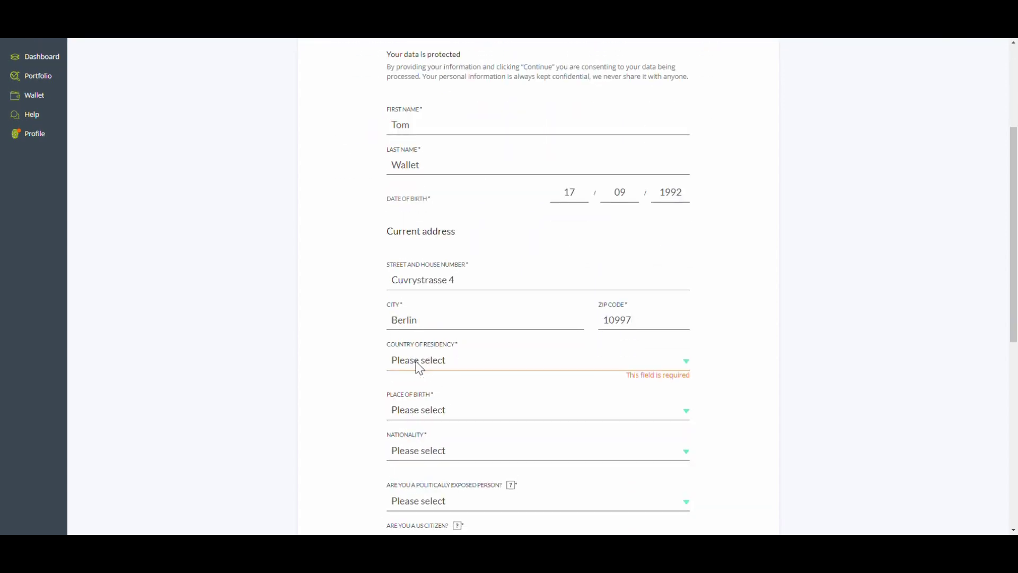
pyautogui.click(419, 367)
pyautogui.press('Tab')
pyautogui.press('g')
pyautogui.press('Tab')
pyautogui.press('g')
pyautogui.scroll(-4, 419, 367)
pyautogui.press('Tab')
pyautogui.press('n')
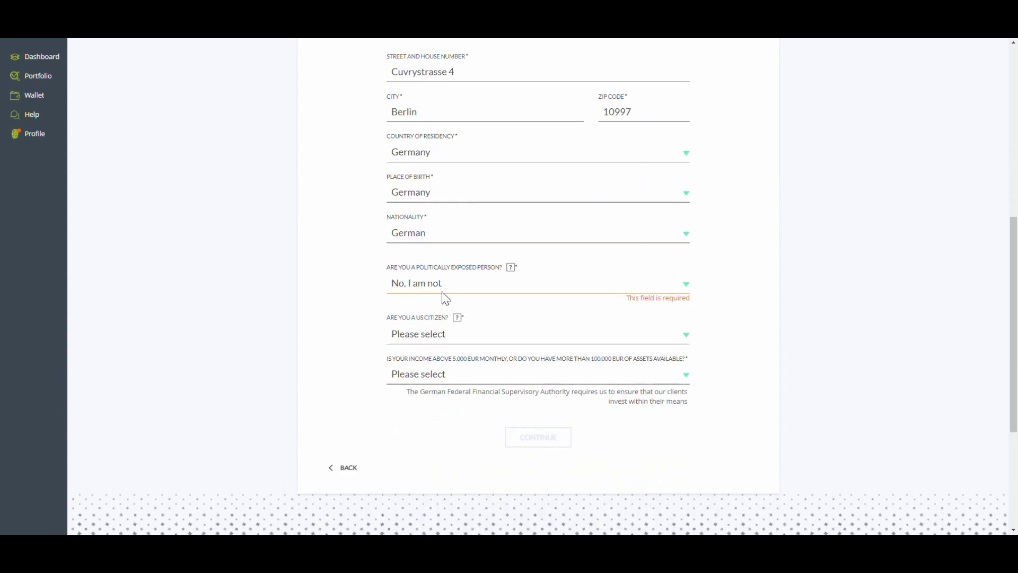
pyautogui.click(411, 329)
pyautogui.click(409, 367)
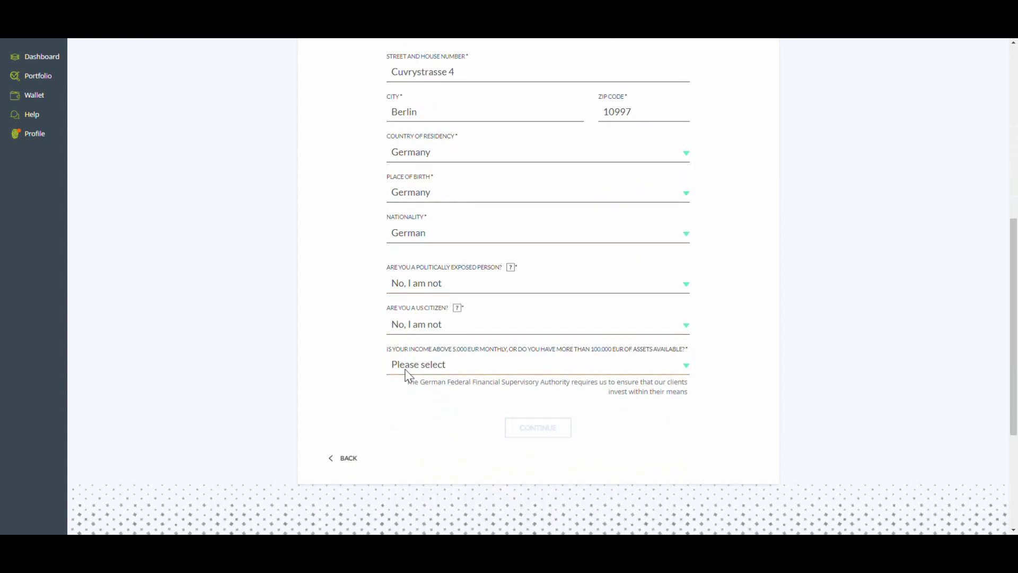
# Submit the personal details and choose manual document verification.
pyautogui.click(545, 437)
pyautogui.scroll(-1, 572, 419)
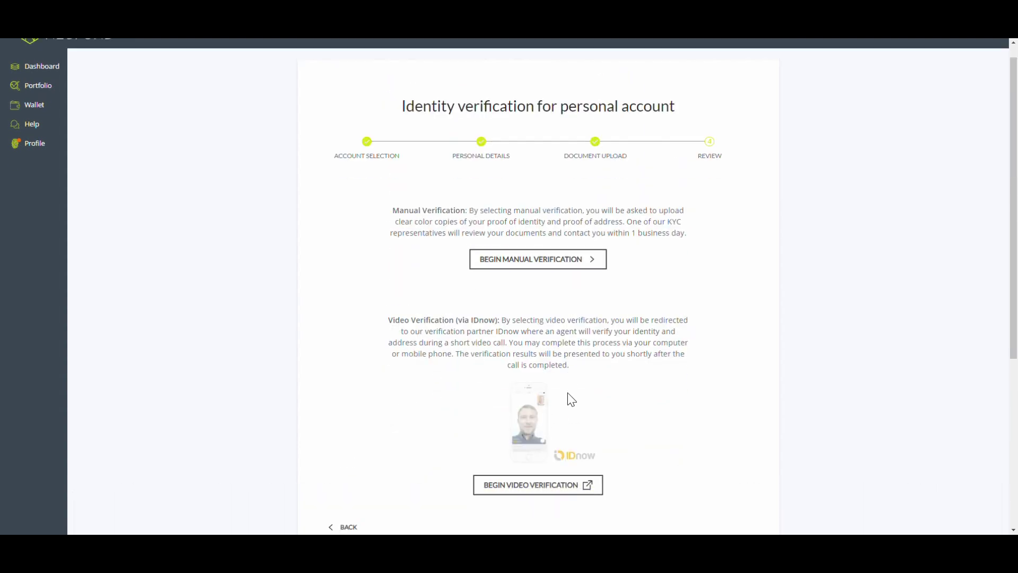
pyautogui.click(544, 231)
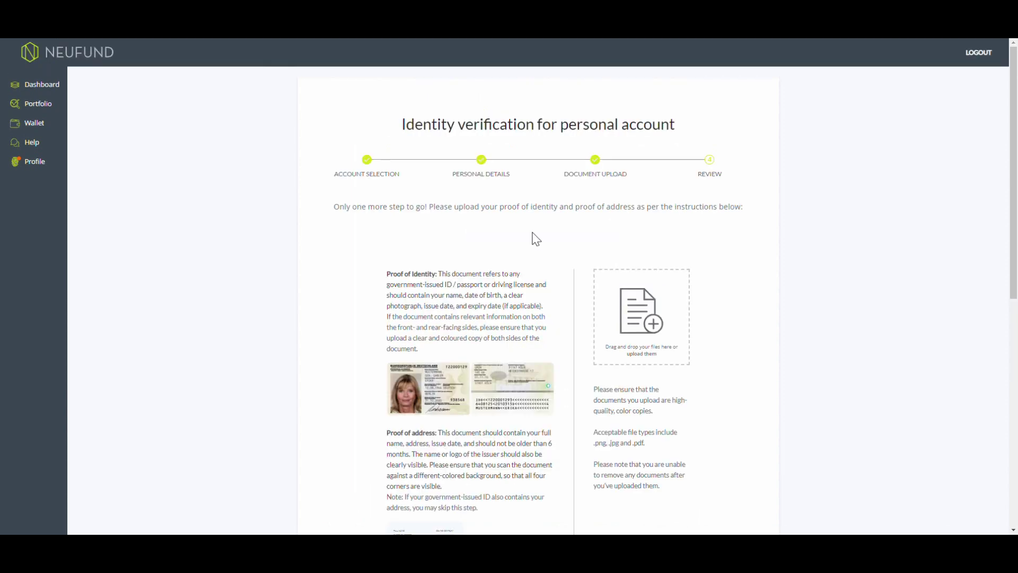
# Submit and confirm the uploaded identity documents, then return to the profile page.
pyautogui.scroll(-4, 537, 240)
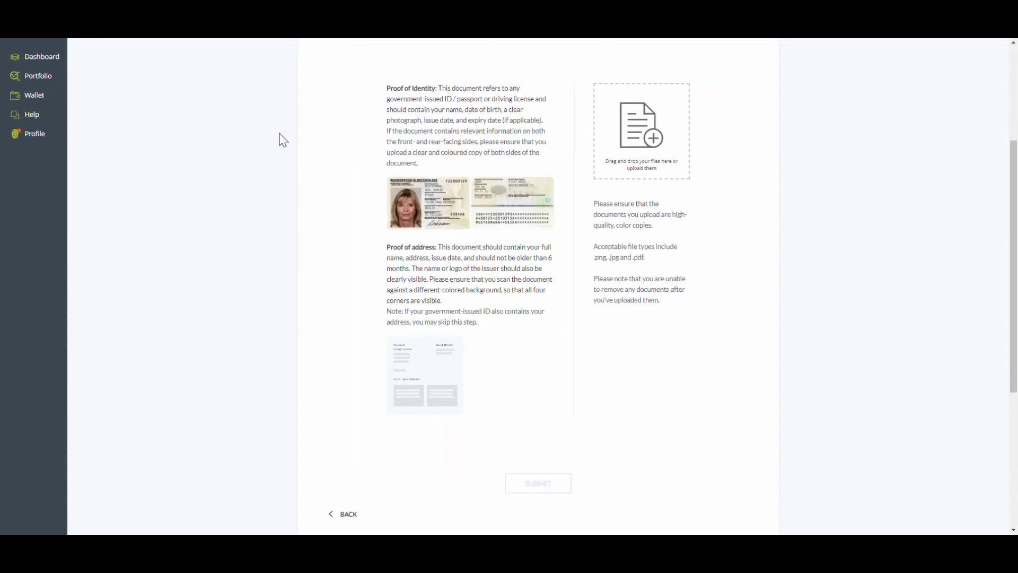
pyautogui.scroll(3, 675, 351)
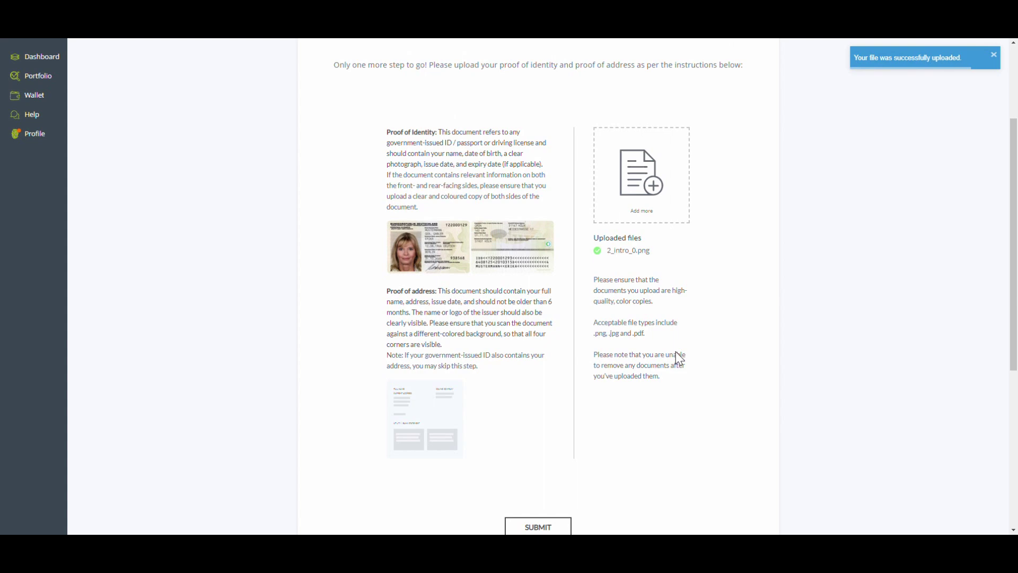
pyautogui.scroll(-5, 680, 358)
pyautogui.click(537, 374)
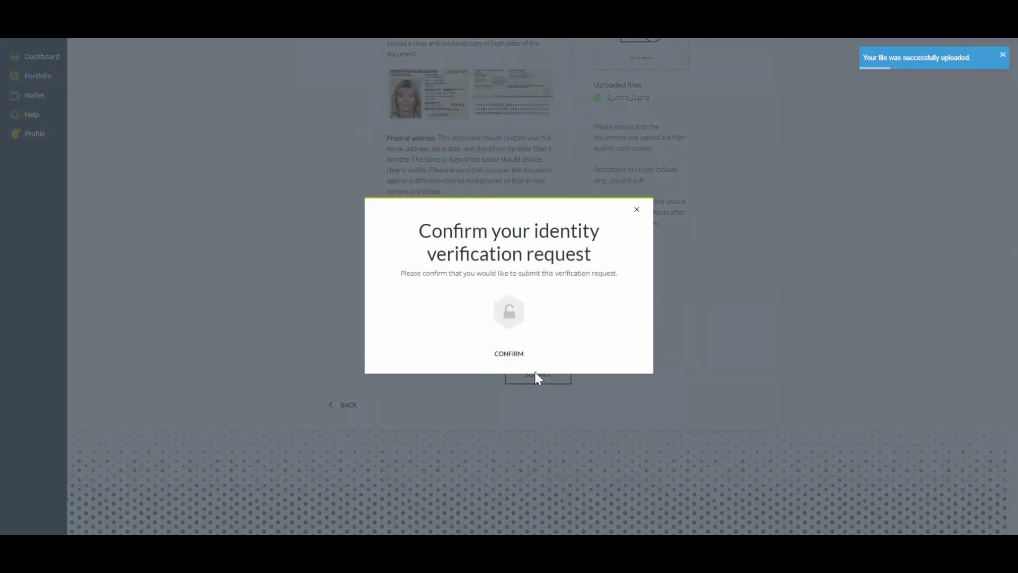
pyautogui.click(510, 354)
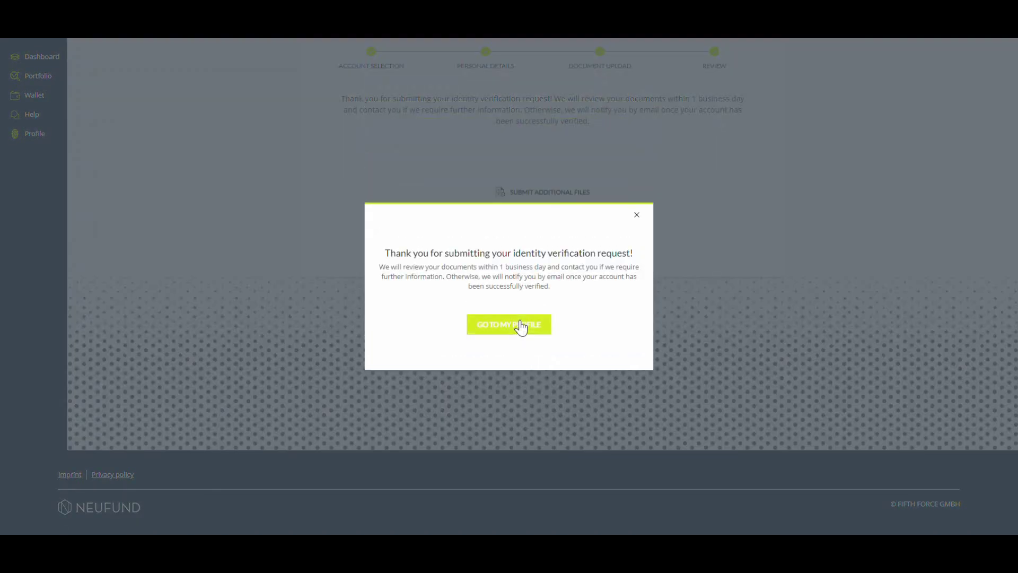
pyautogui.click(520, 326)
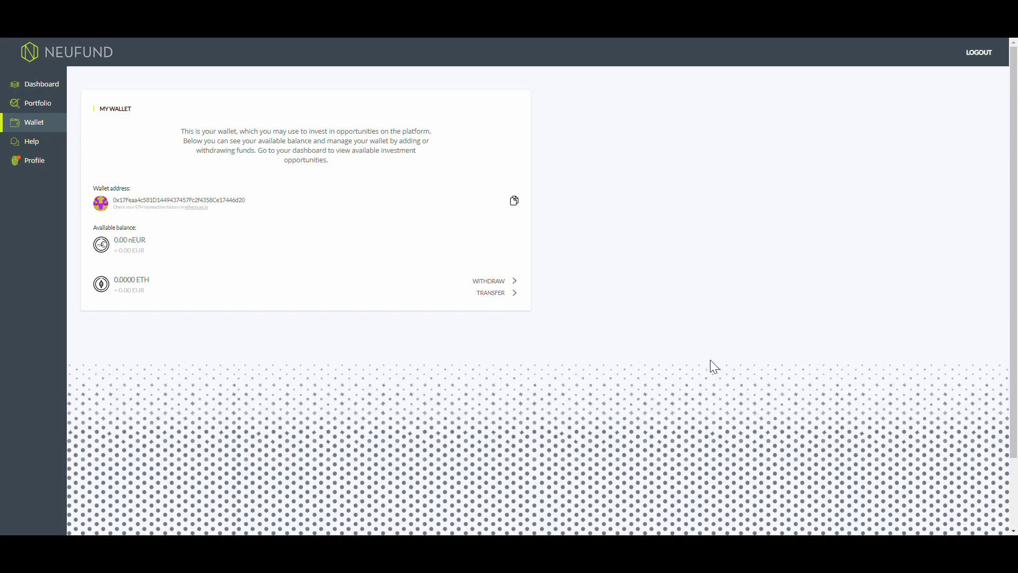
# Bring up the ETH deposit QR code using the wallet's Transfer option.
pyautogui.click(493, 295)
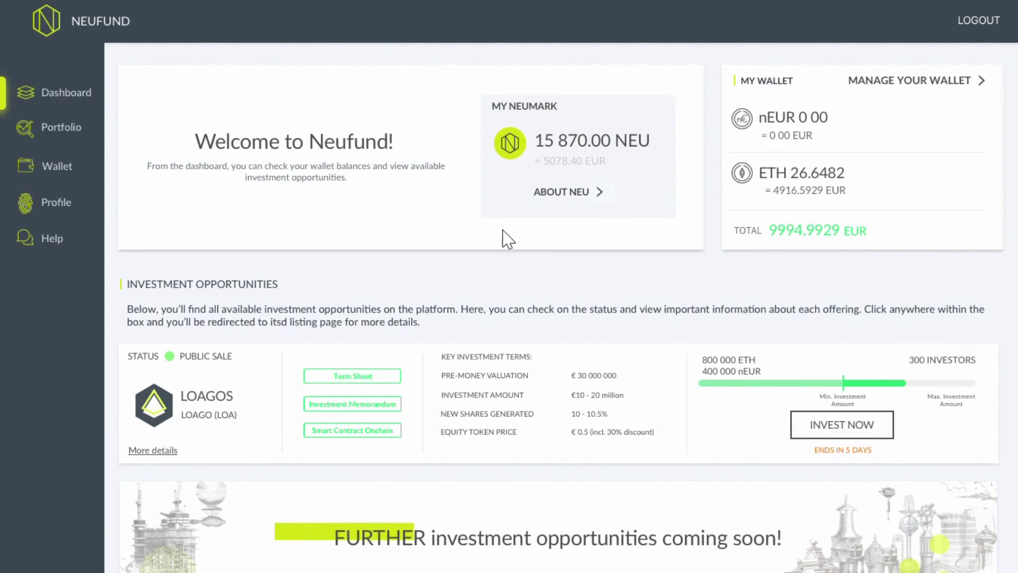
# Open the LOAGOS listing, scroll through its details, and start an investment with Invest Now.
pyautogui.click(834, 432)
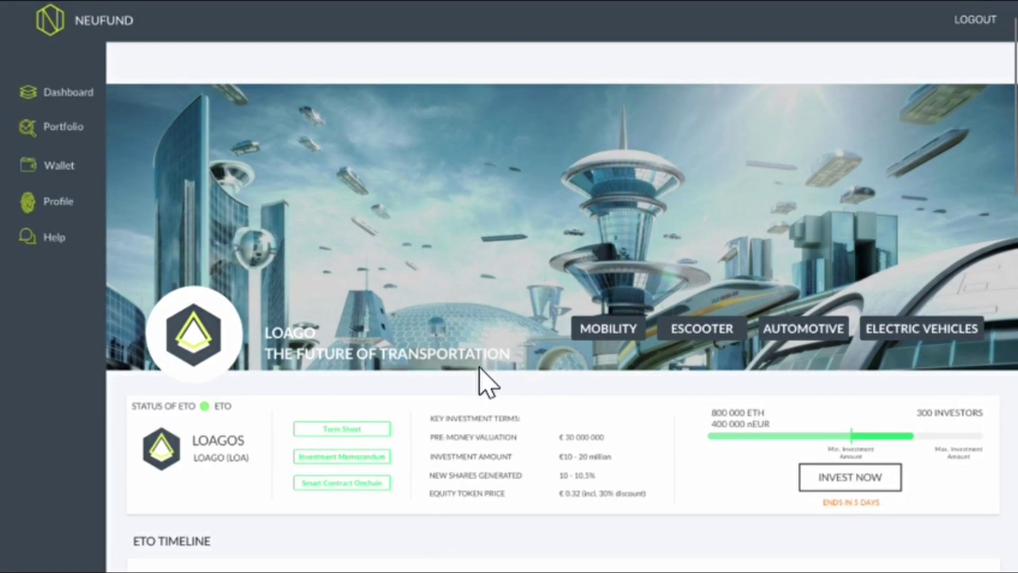
pyautogui.scroll(-10, 487, 383)
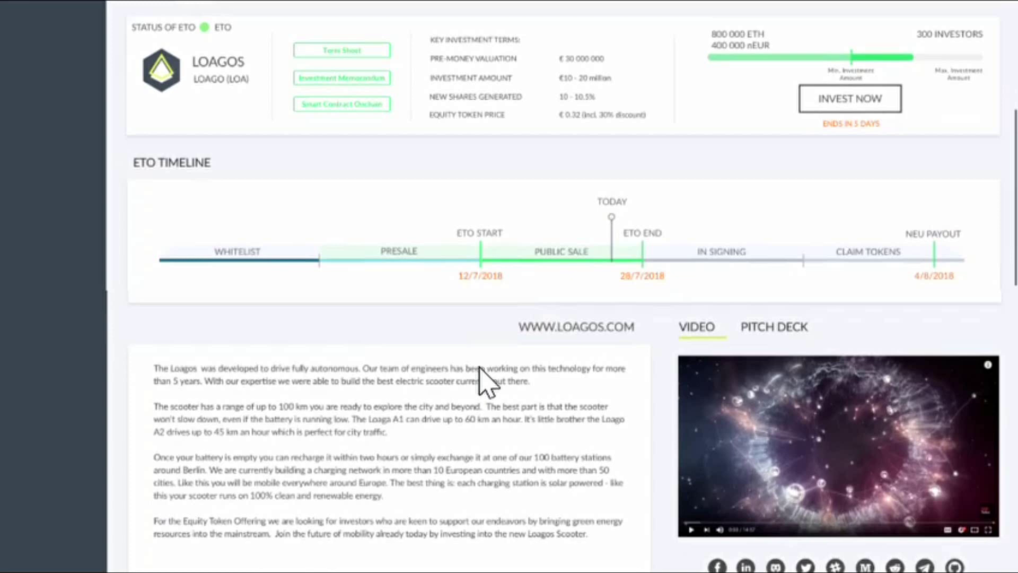
pyautogui.scroll(-12, 487, 383)
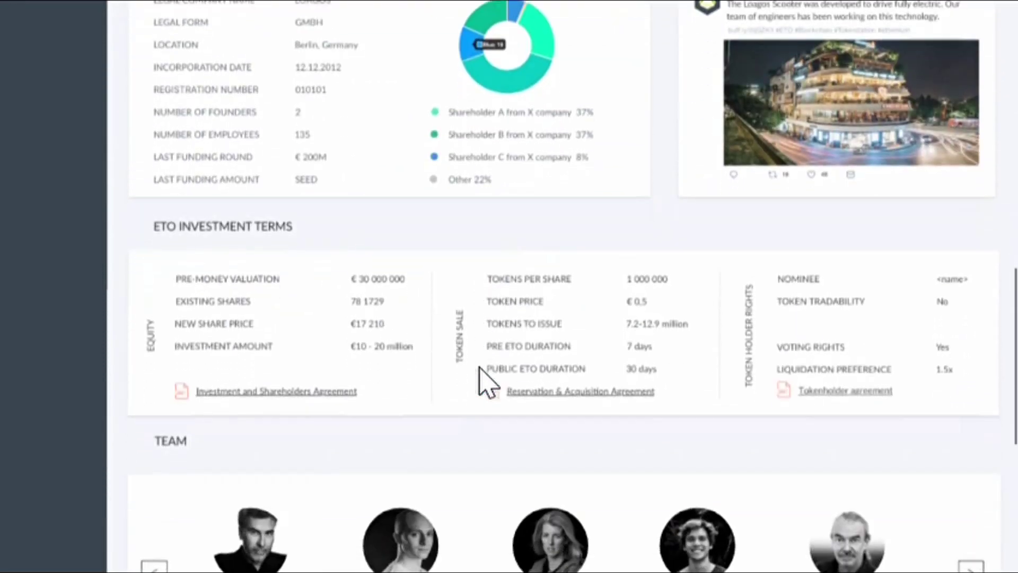
pyautogui.scroll(-12, 487, 383)
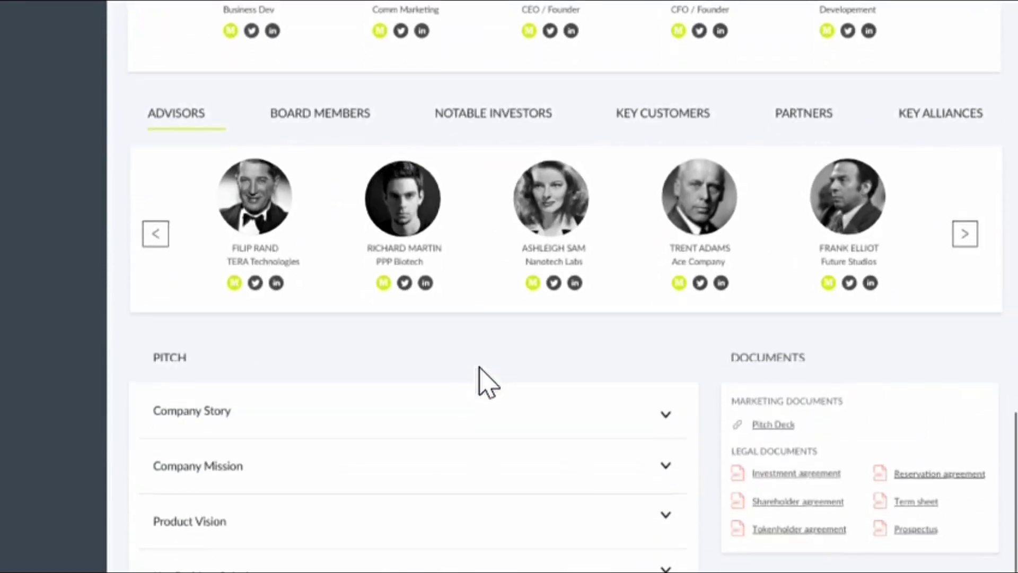
pyautogui.scroll(-8, 487, 383)
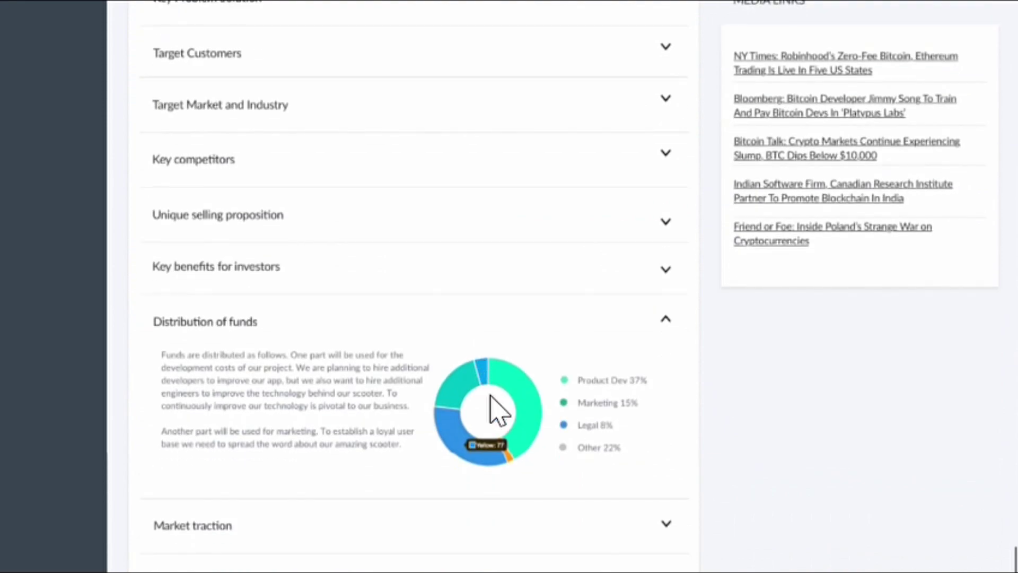
pyautogui.scroll(2, 531, 440)
pyautogui.scroll(20, 568, 456)
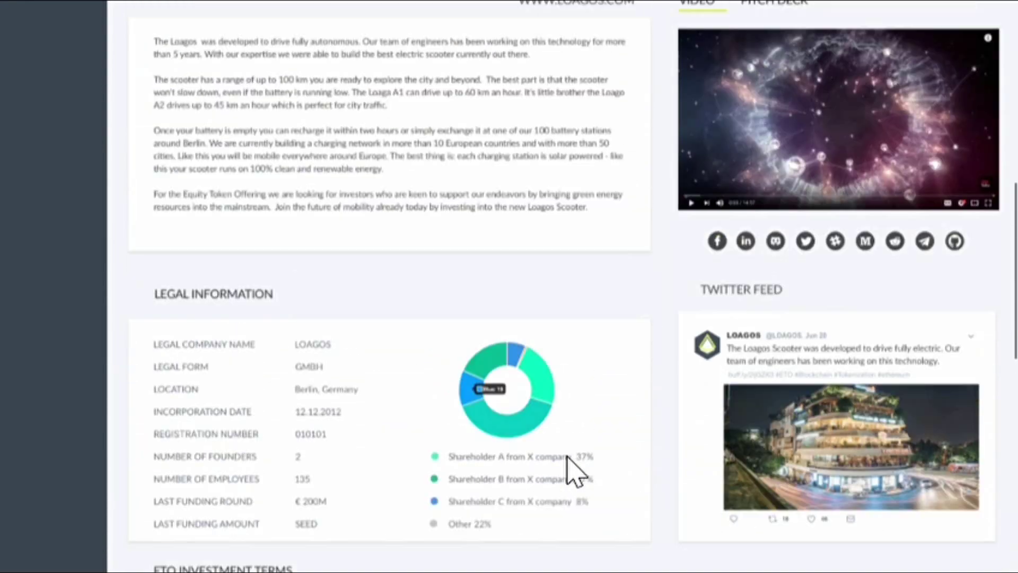
pyautogui.scroll(8, 570, 469)
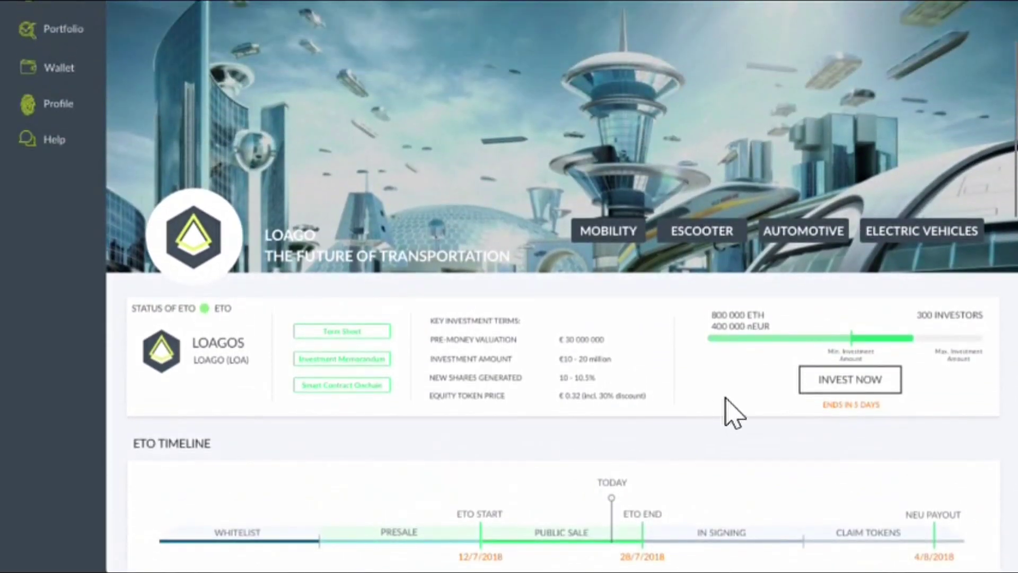
pyautogui.scroll(2, 849, 467)
pyautogui.click(875, 492)
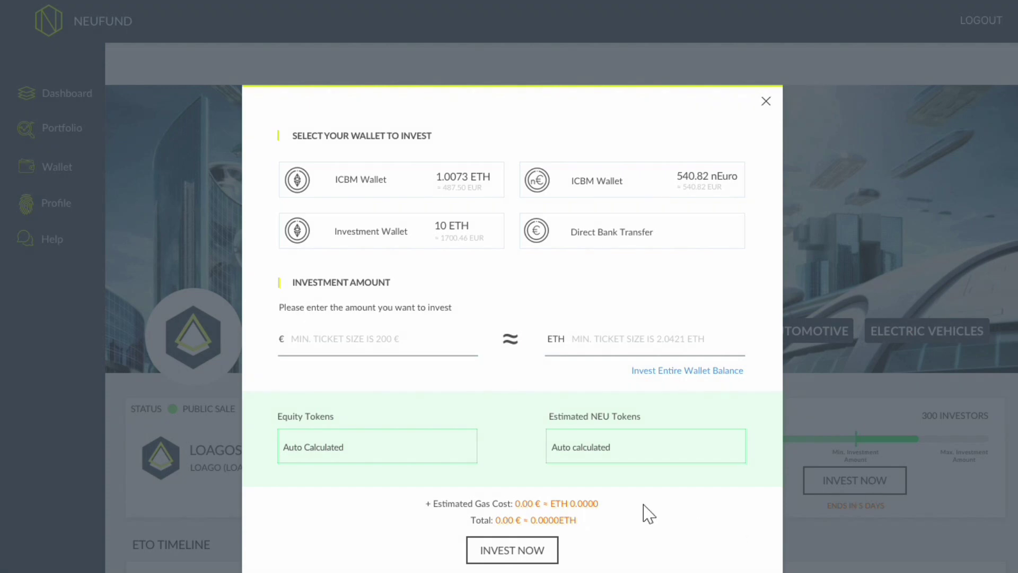
# Fund a €200 LOAGOS investment from the Investment Wallet and open the 617 LOA summary.
pyautogui.click(399, 248)
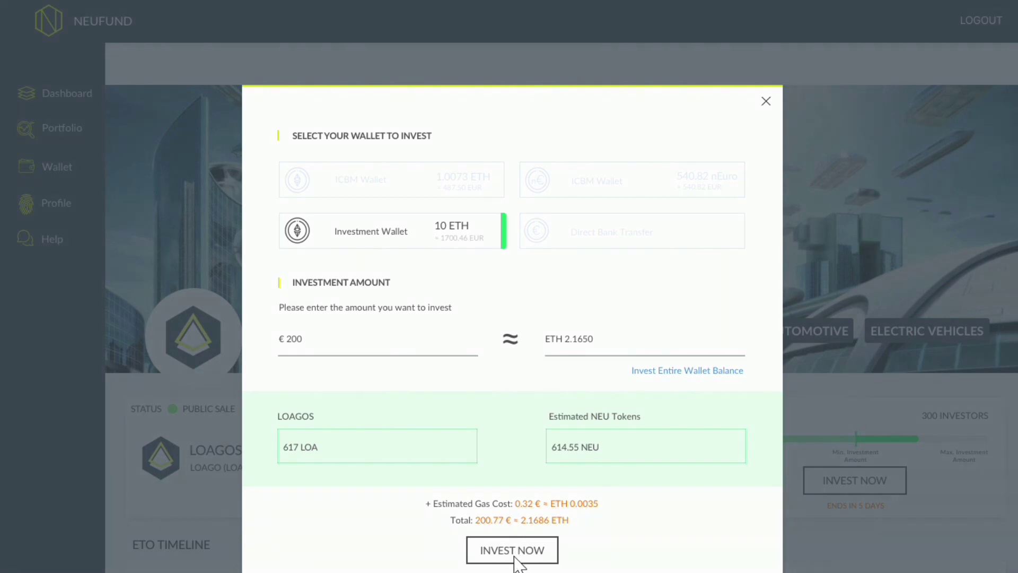
pyautogui.click(512, 551)
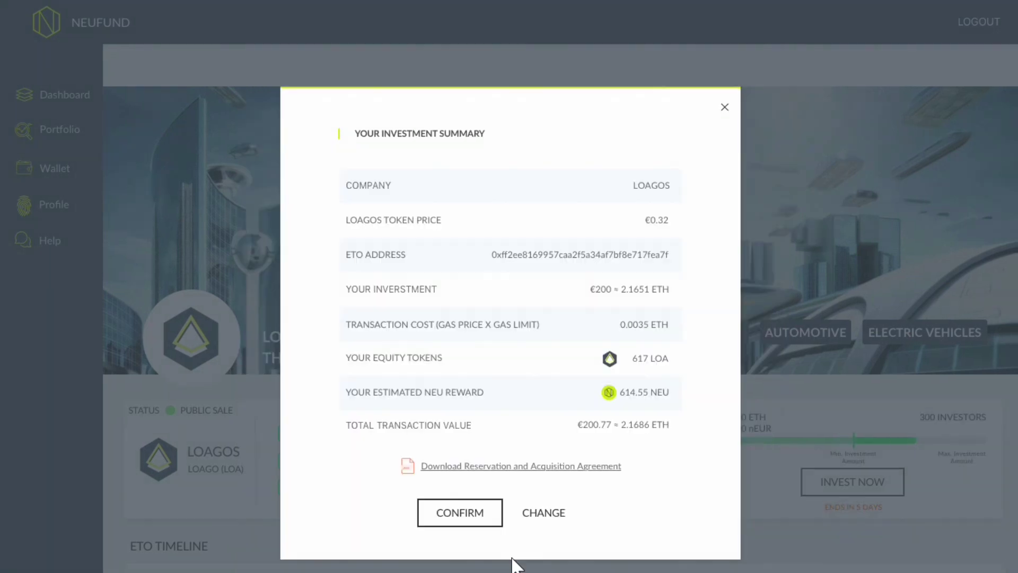
# Review the Reservation and Acquisition Agreement, then confirm and sign the €200 LOAGOS investment of 2.1685 ETH in MetaMask.
pyautogui.click(501, 466)
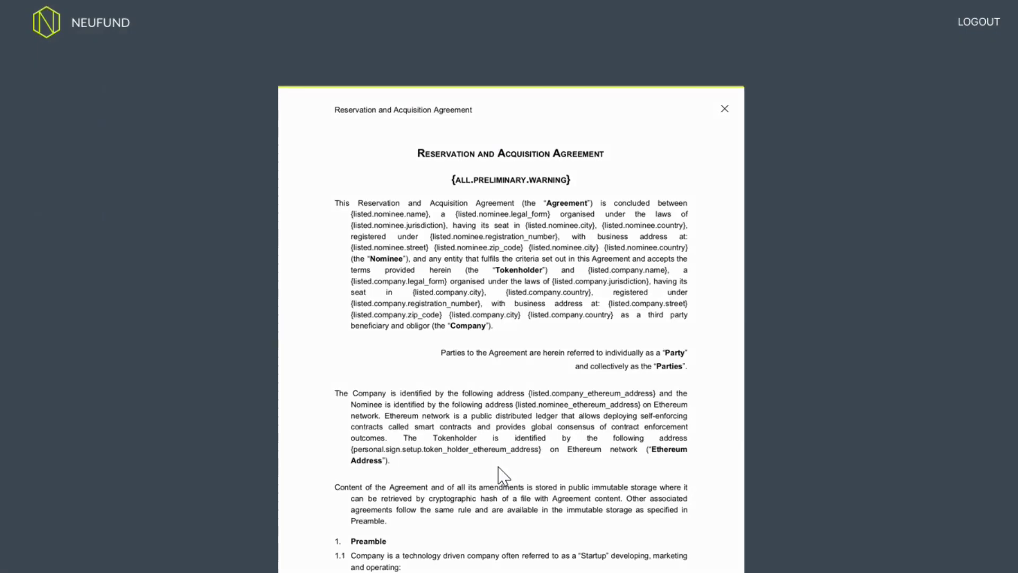
pyautogui.press('Escape')
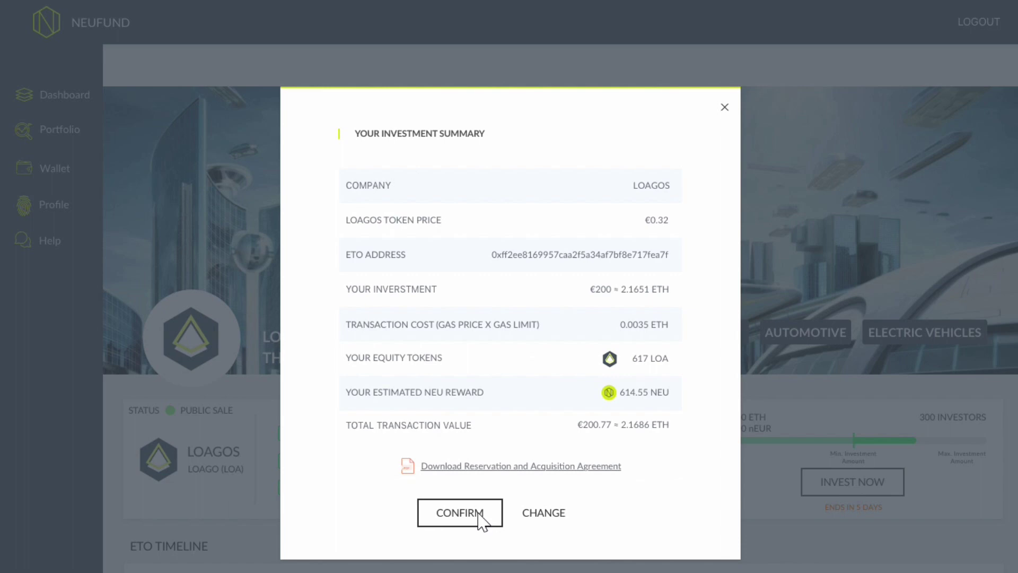
pyautogui.click(479, 518)
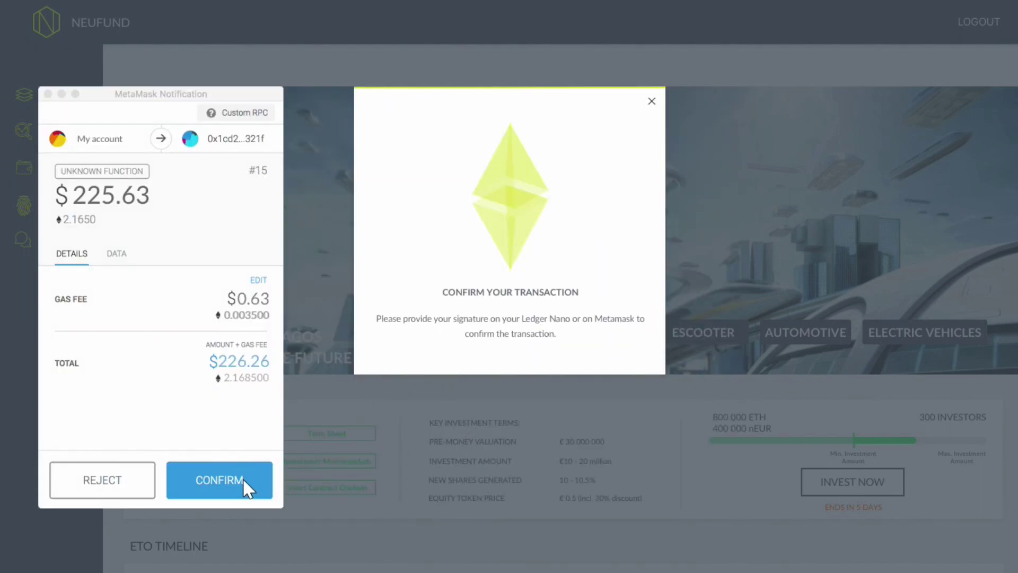
pyautogui.click(245, 483)
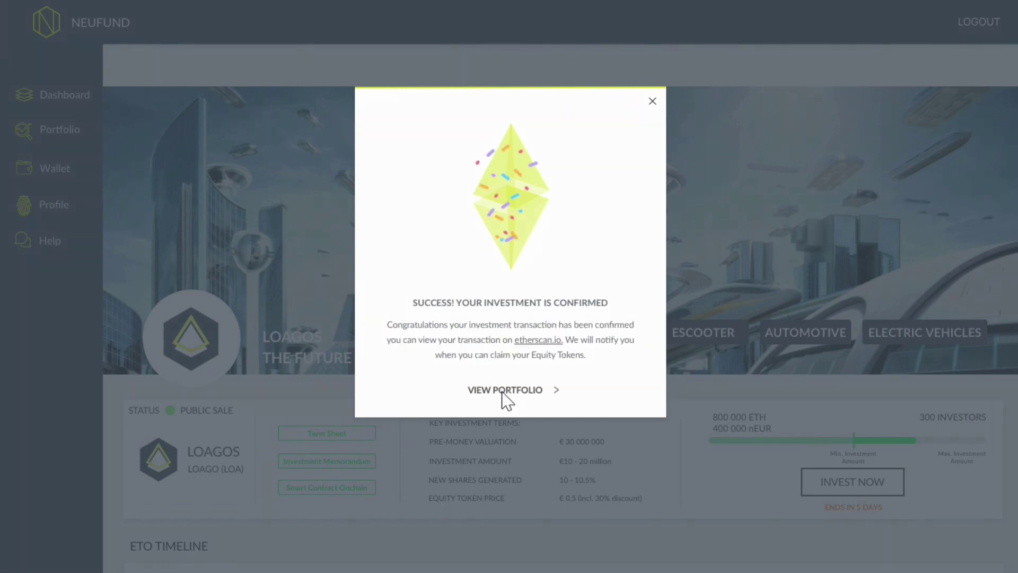
# Go to the Portfolio page showing 600 nEUR and 1.086 ETH proceeds and reserved assets.
pyautogui.click(505, 391)
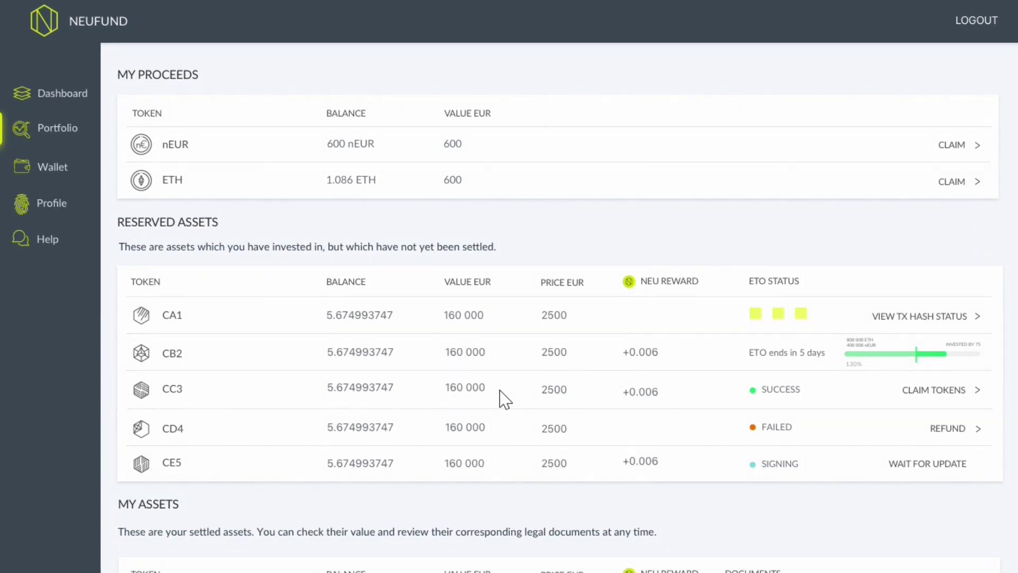